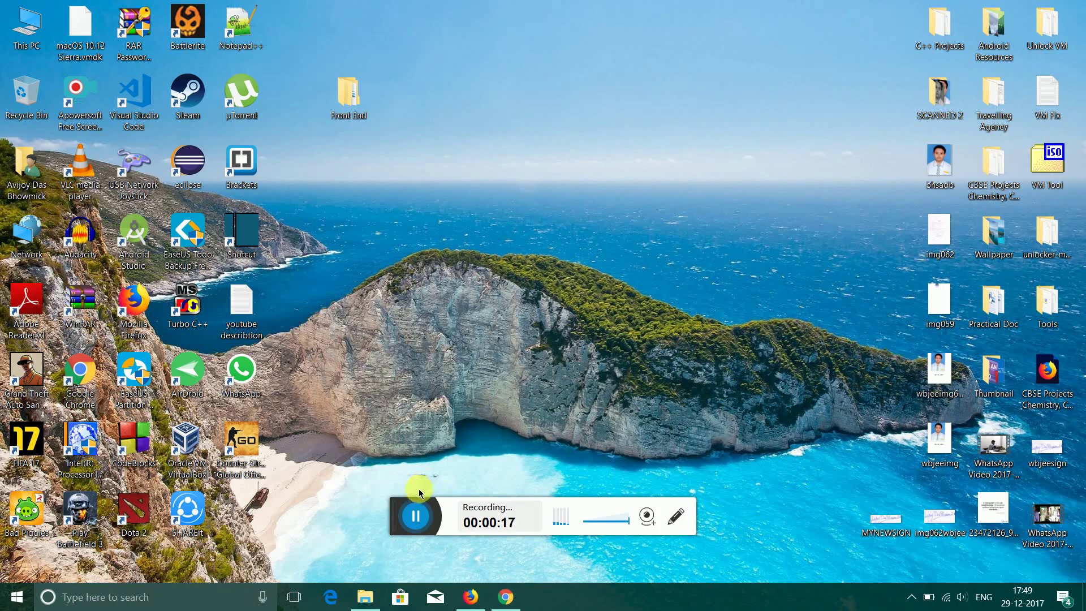
Launch Firefox and enter youtube in the address bar.
left_click_drag(399, 519, 560, 608)
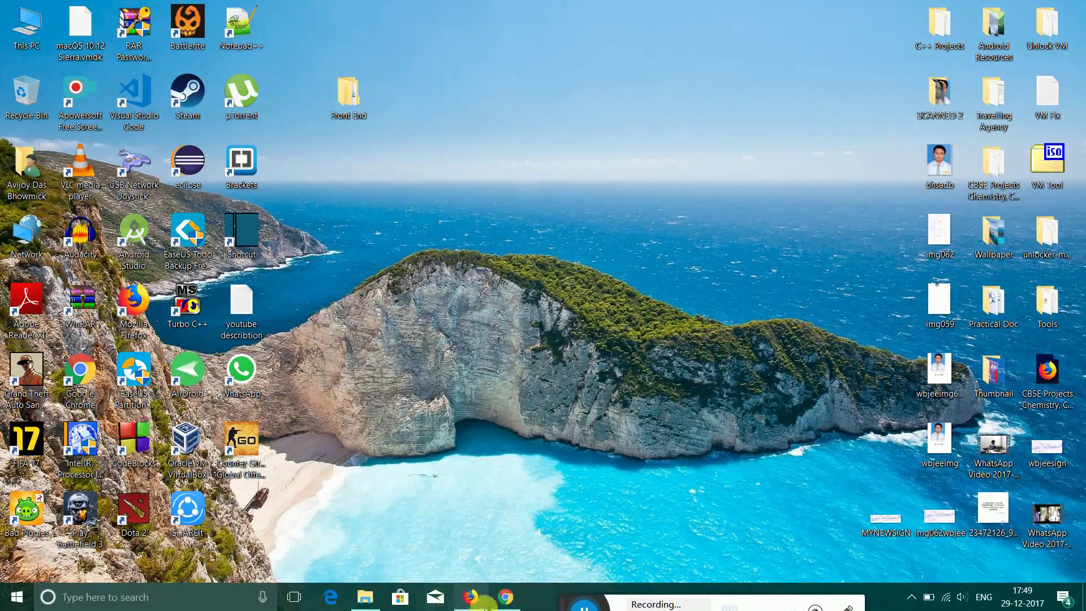
left_click(473, 601)
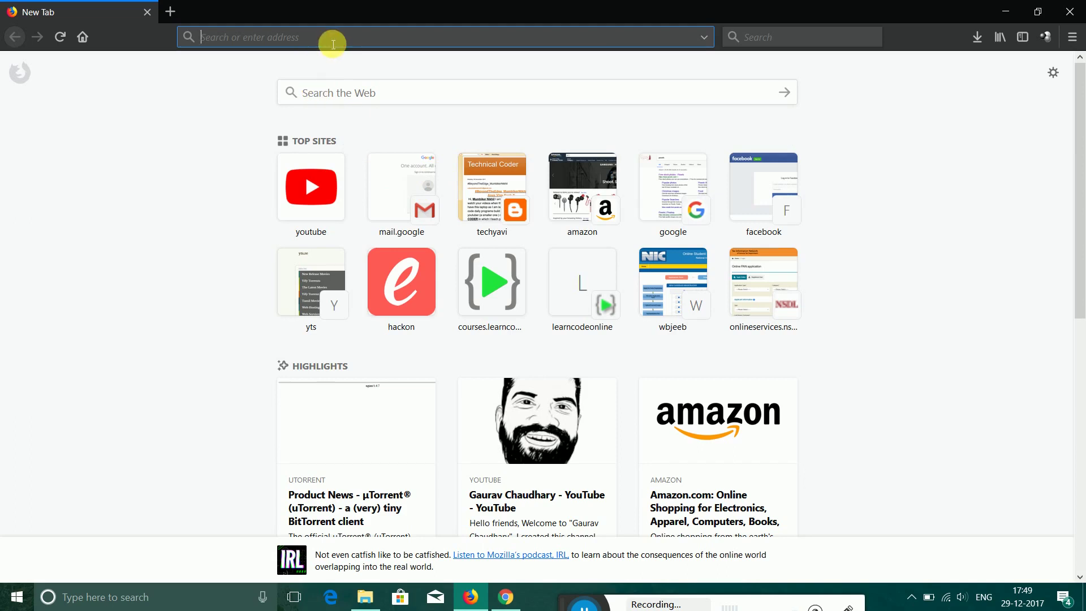
type("youtube.com")
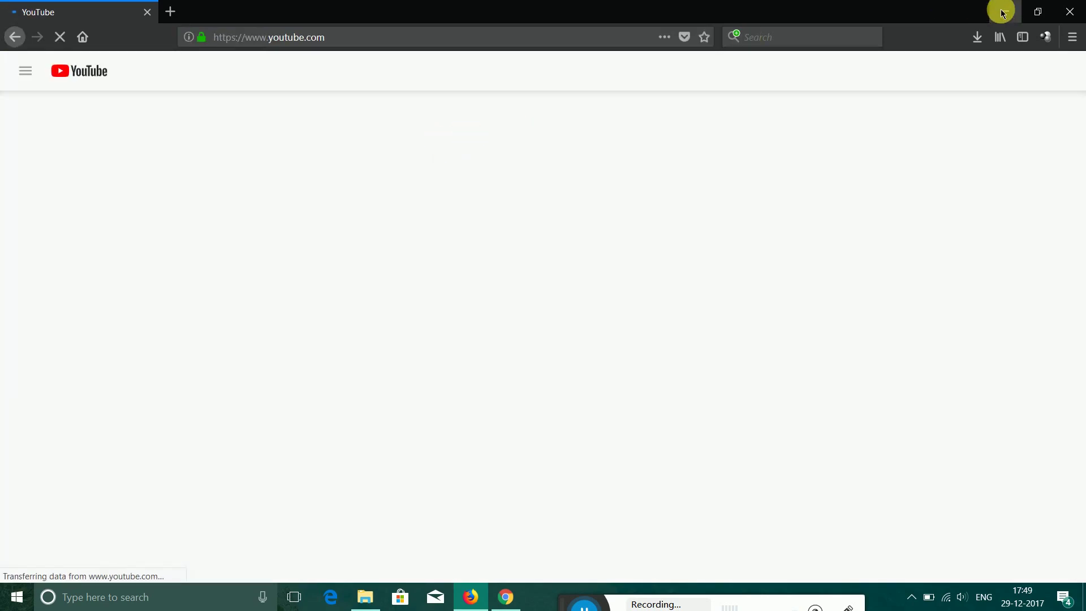
Minimize Firefox, switch to Chrome, and run a Google search for 'you'.
left_click(1002, 12)
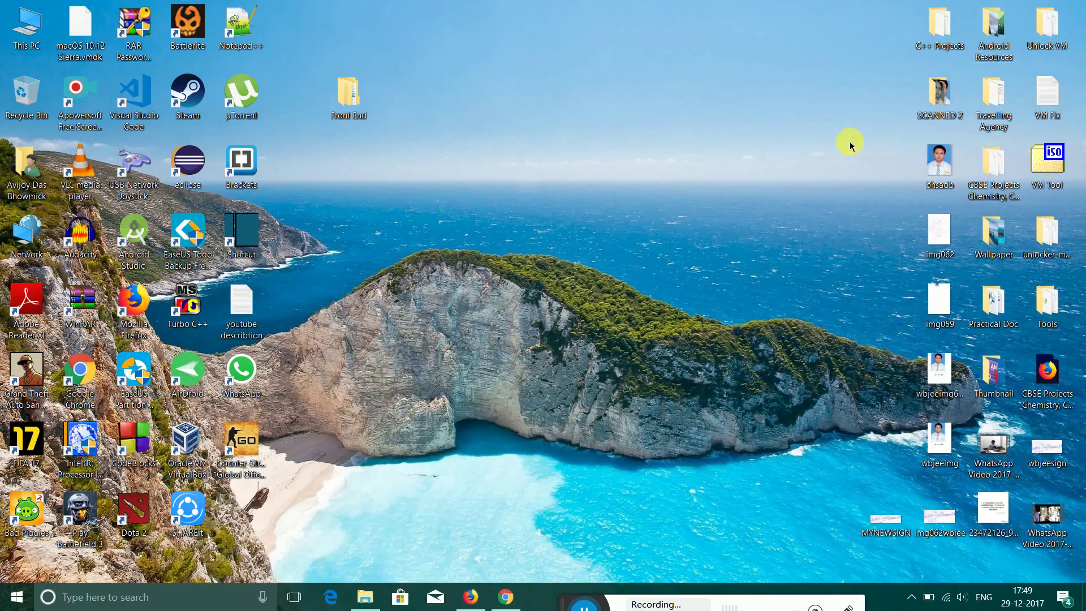
left_click(514, 589)
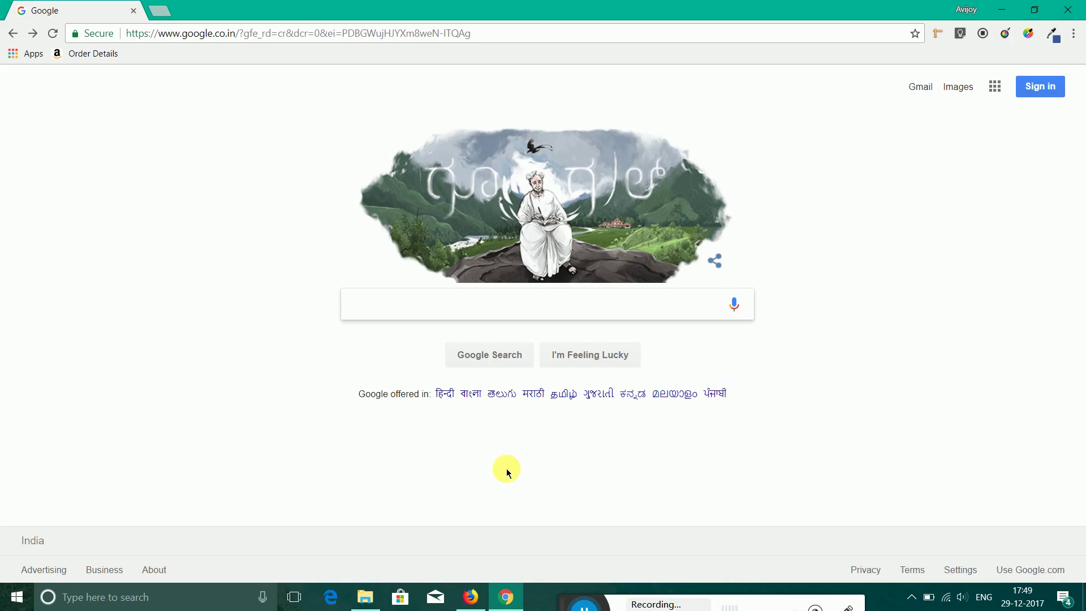
type("ou")
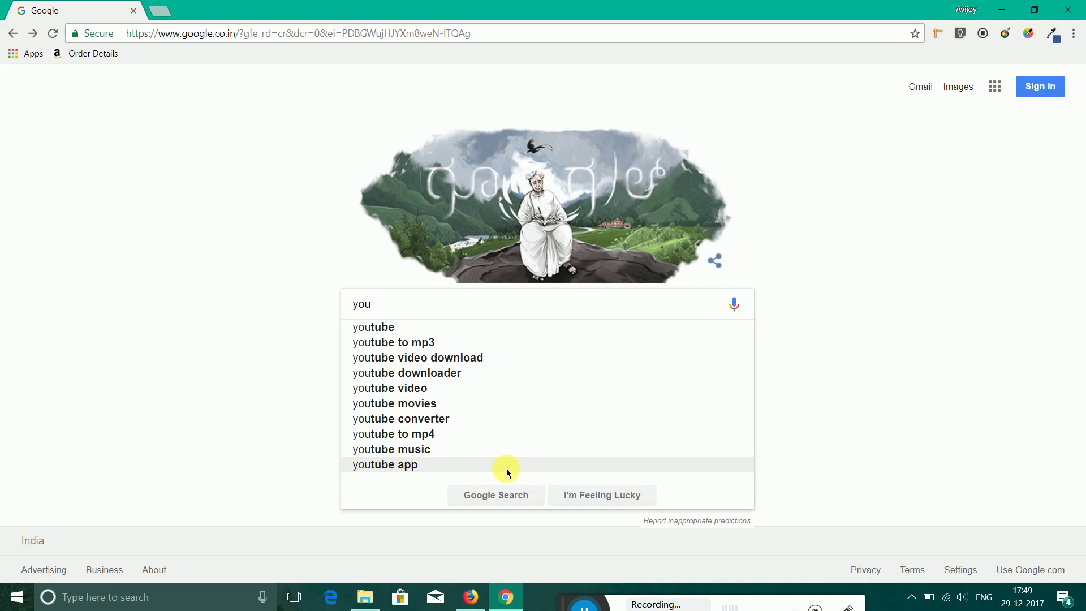
key("Return")
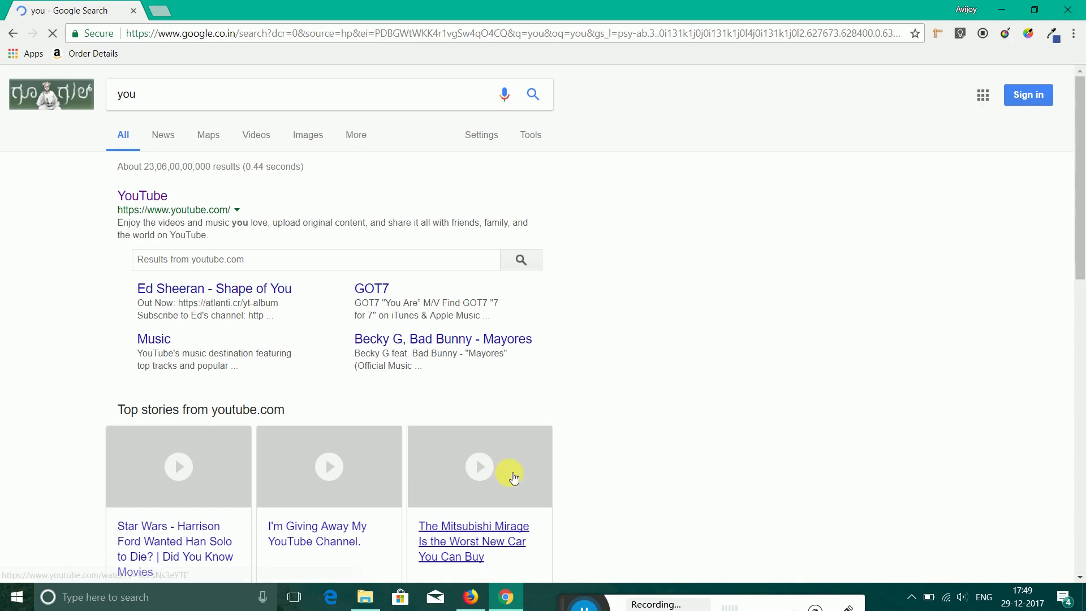
scroll(642, 405, "down", 8)
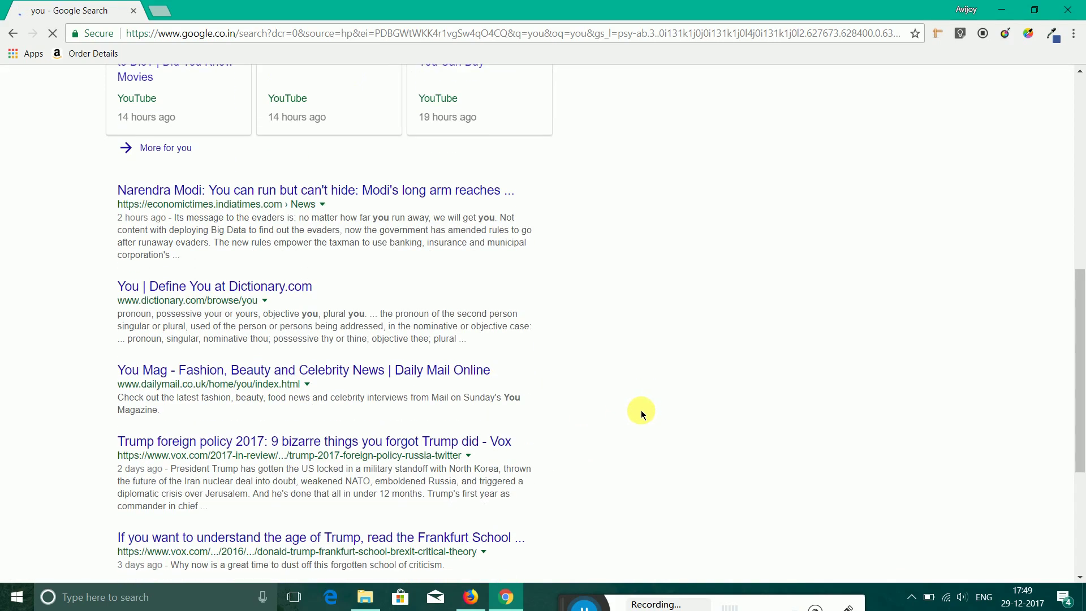
scroll(640, 409, "up", 8)
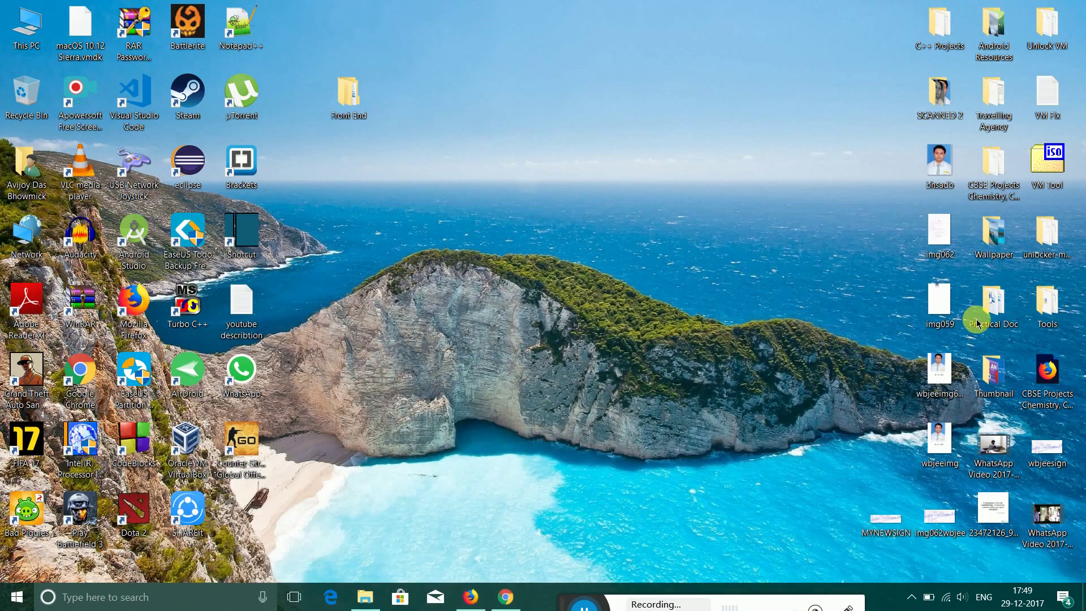
Minimize and restore Chrome, then add a new blank tab beside the results.
left_click(1001, 10)
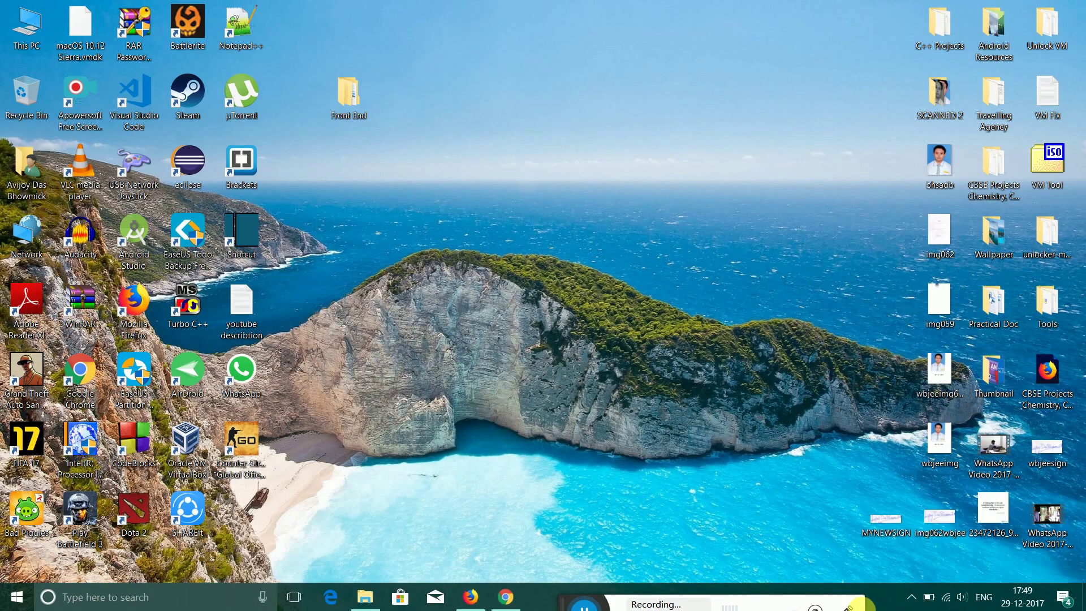
left_click(493, 599)
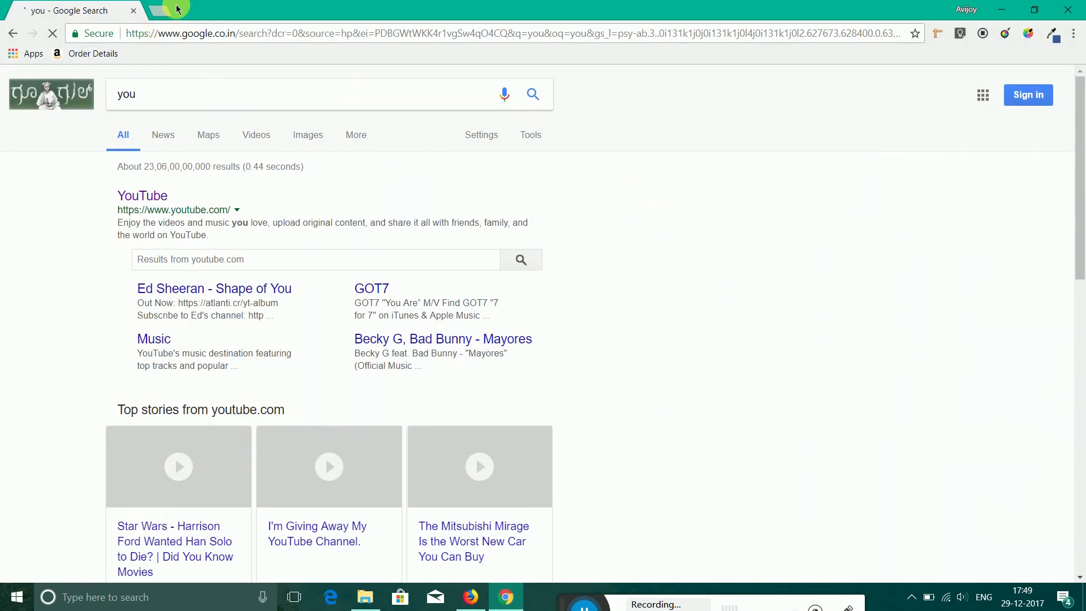
left_click(170, 10)
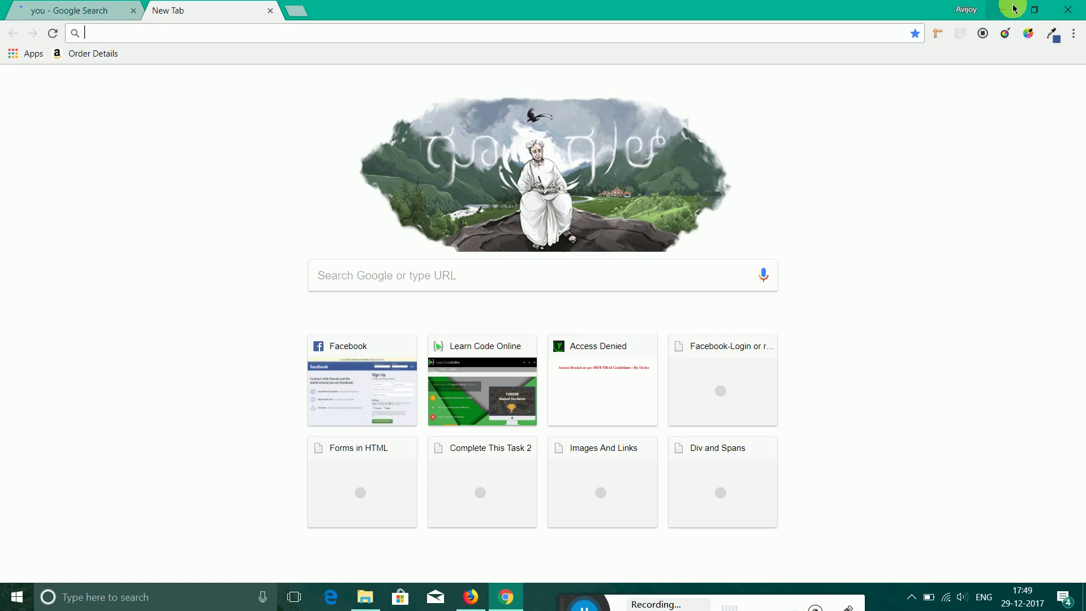
left_click(1076, 34)
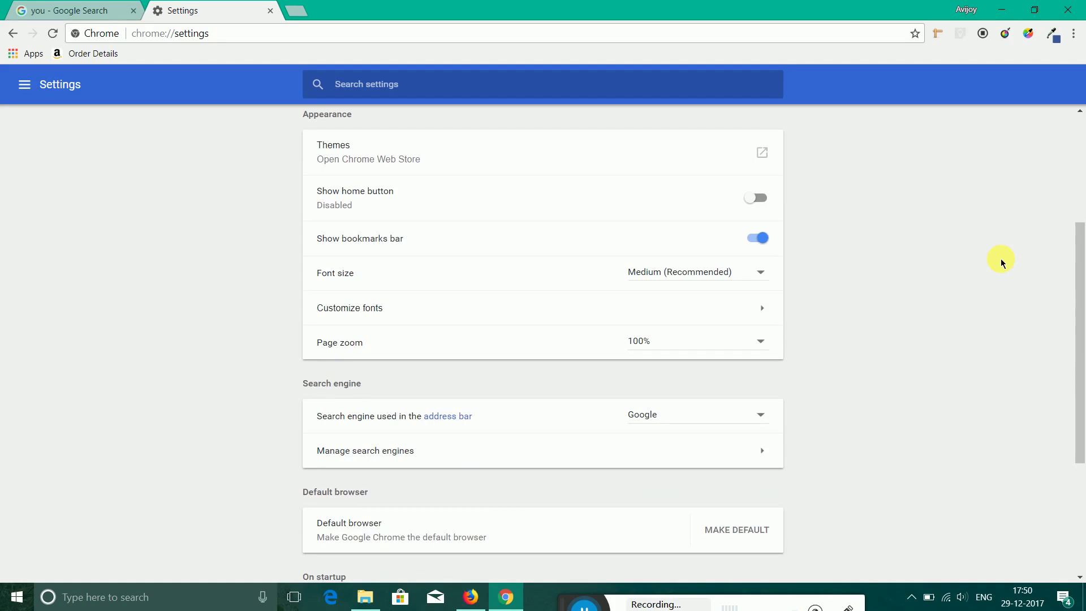
scroll(1001, 262, "down", 1)
scroll(1000, 261, "down", 1)
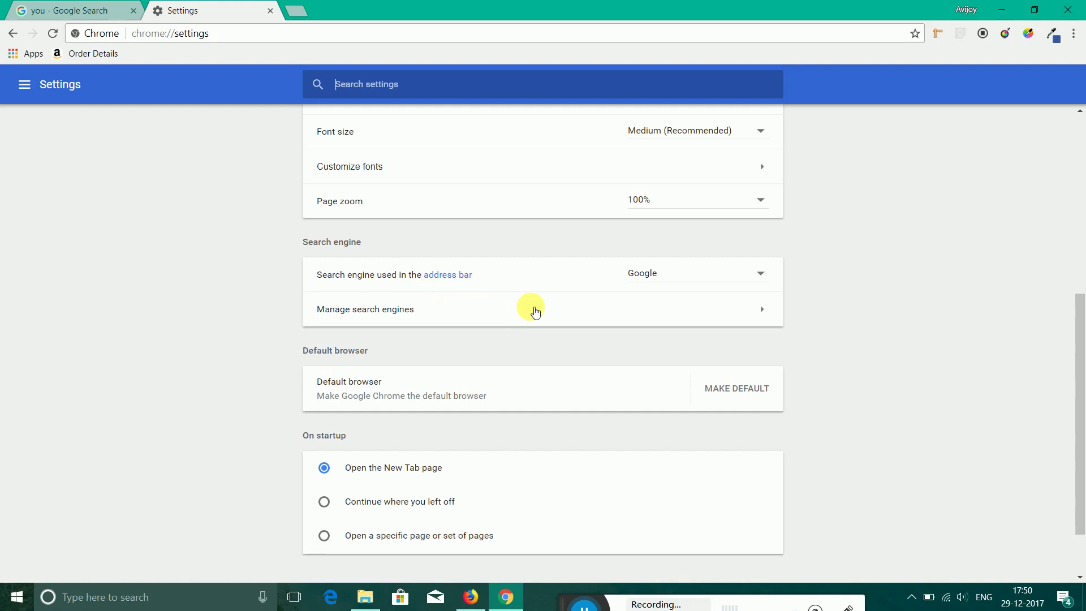
scroll(743, 321, "down", 1)
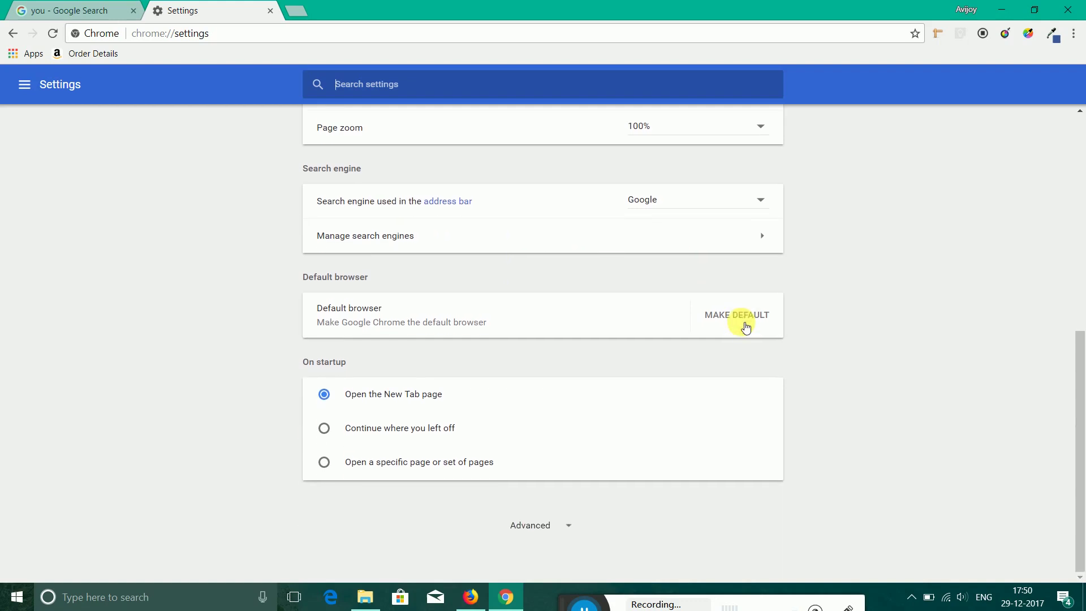
left_click(545, 538)
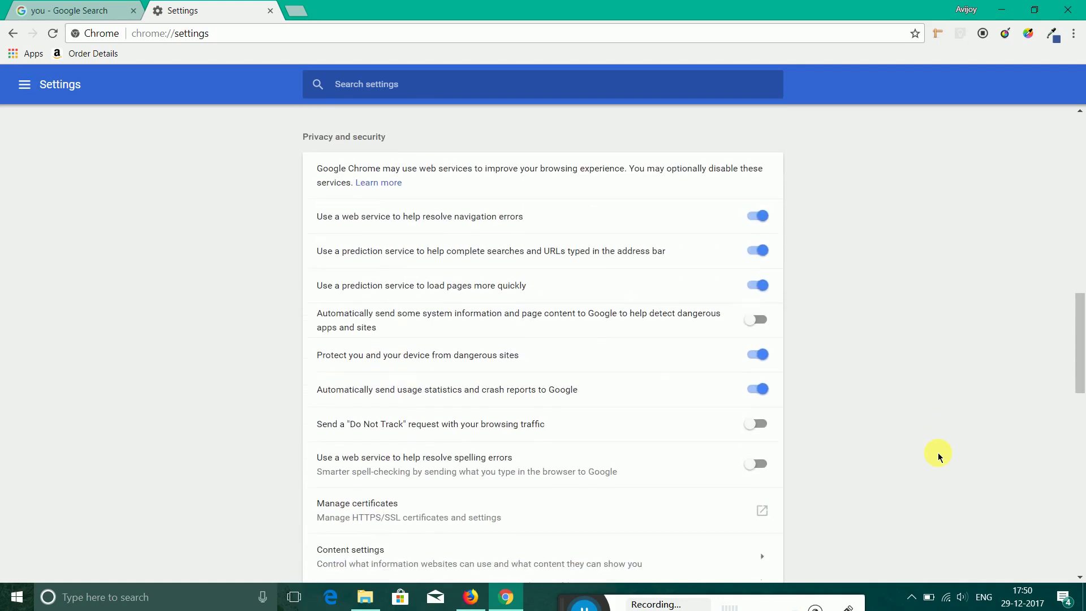
scroll(938, 453, "down", 6)
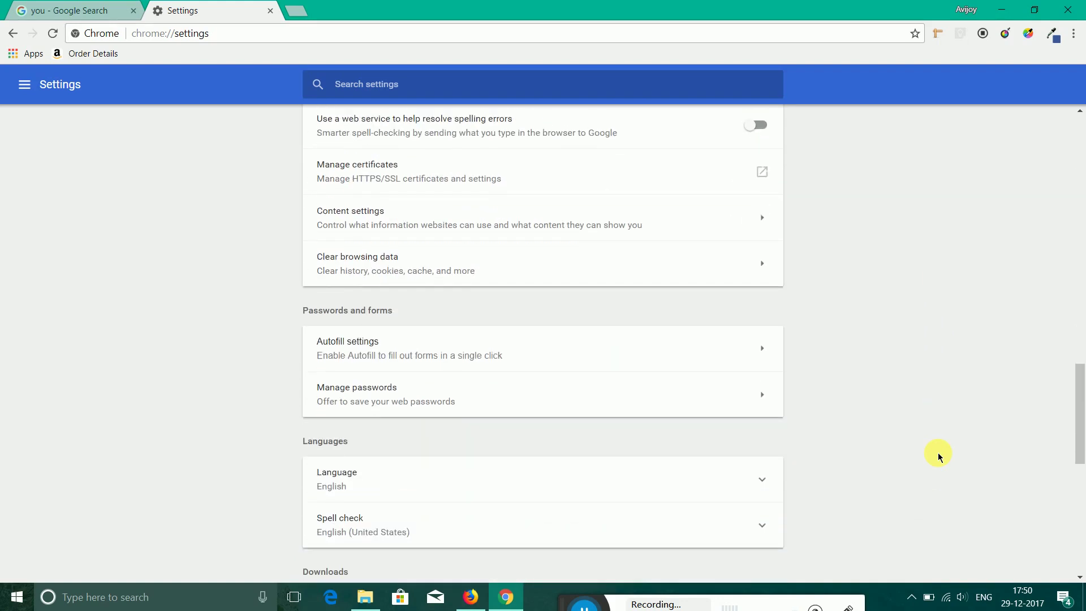
scroll(937, 452, "down", 3)
scroll(937, 452, "down", 1)
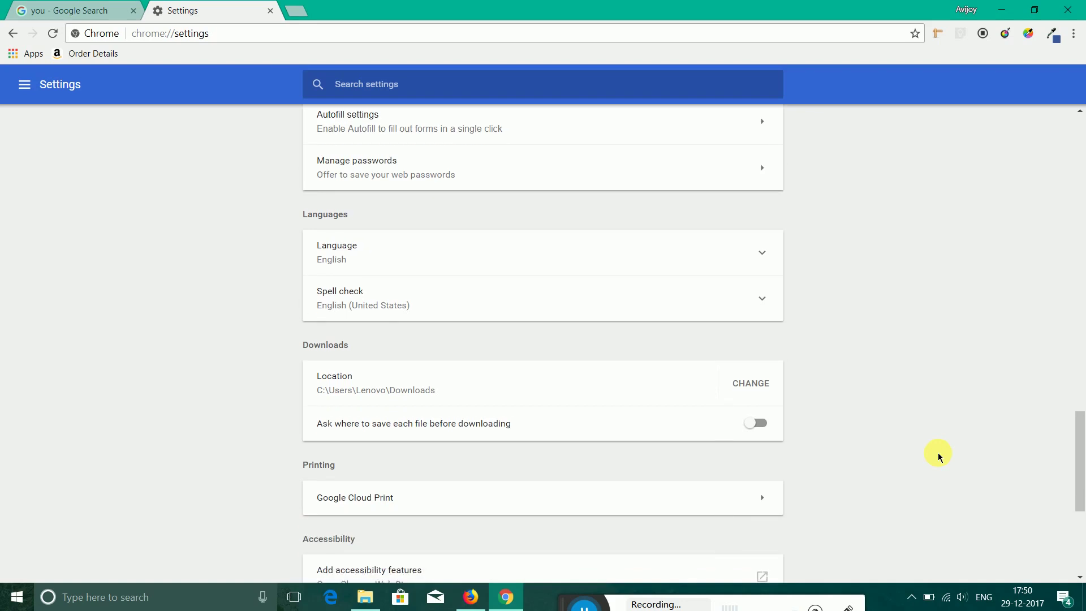
scroll(937, 452, "down", 3)
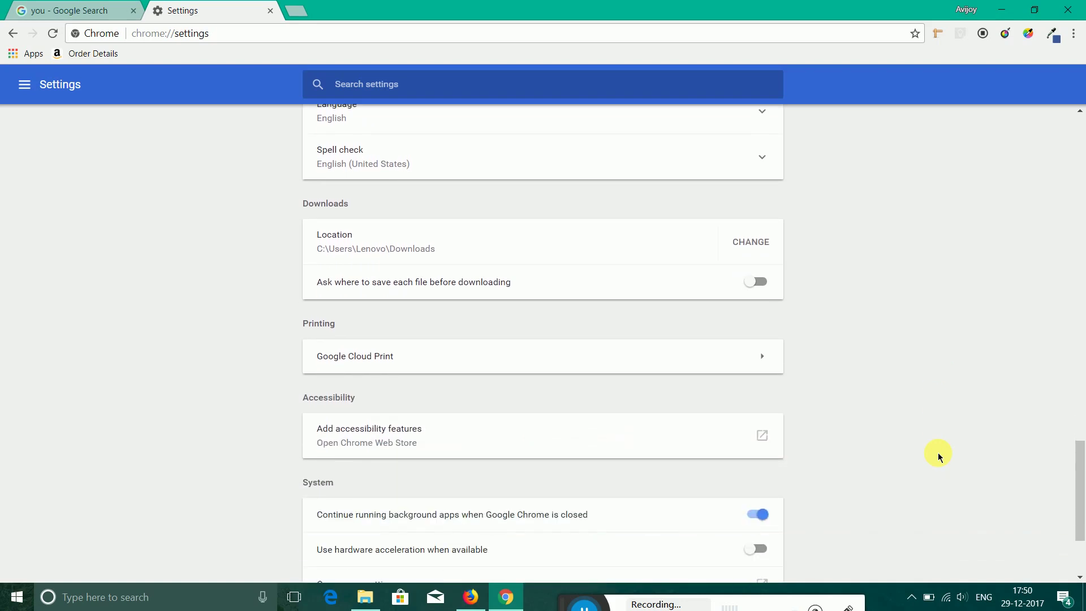
scroll(937, 453, "down", 3)
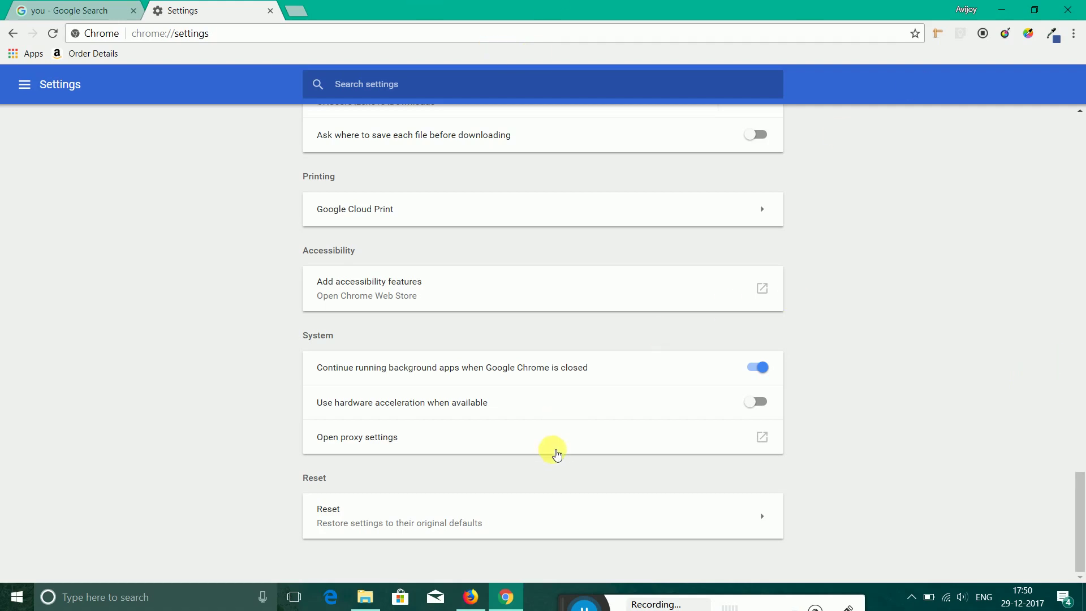
left_click(458, 521)
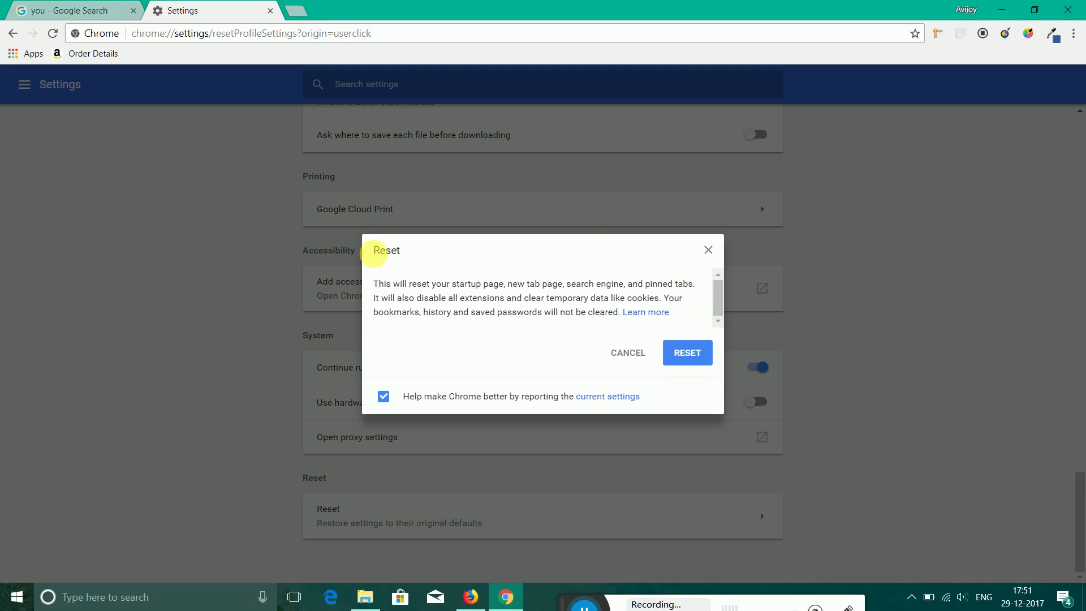
Cancel the reset prompt and search Google for 'cat' in a new tab.
left_click(708, 250)
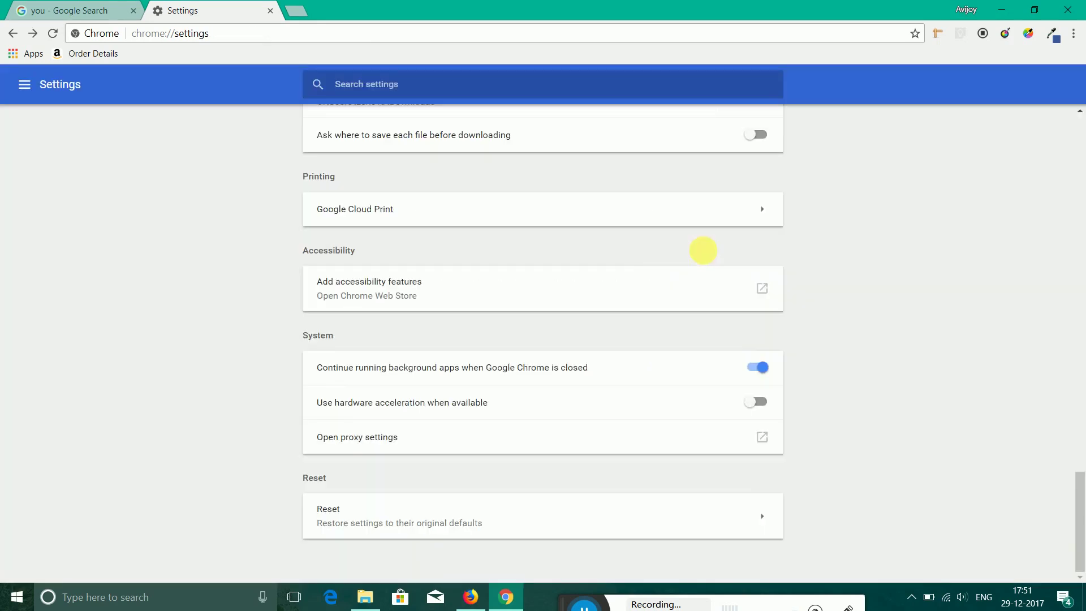
left_click(292, 12)
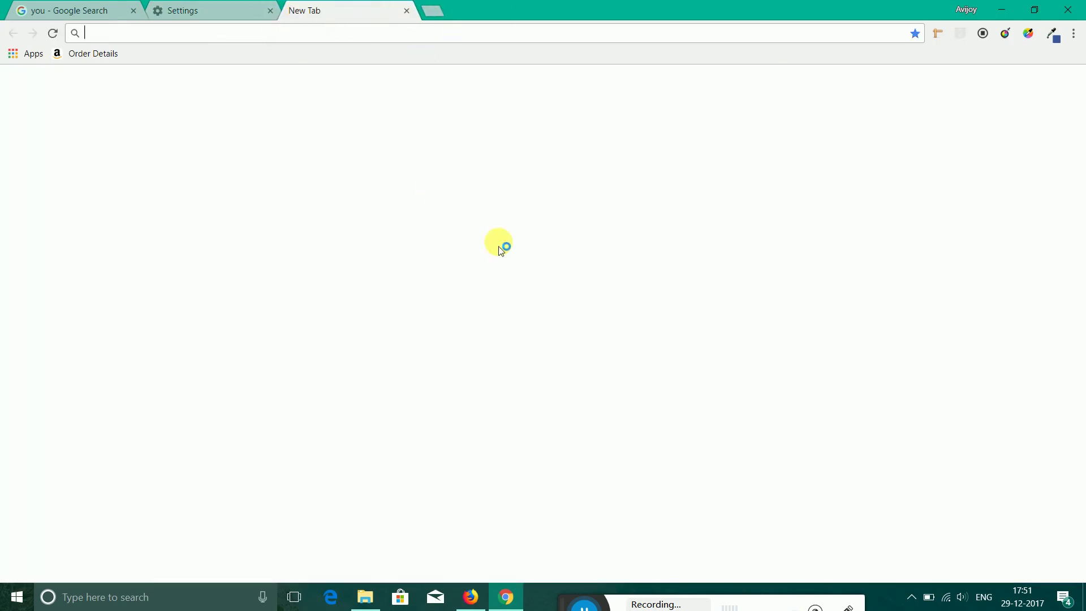
left_click(367, 289)
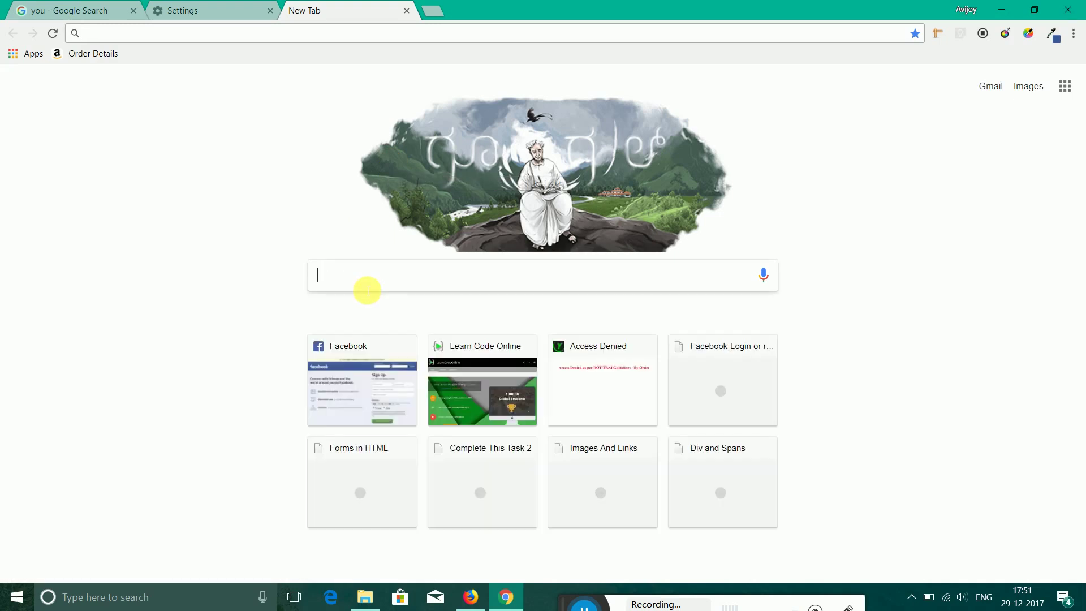
type("cat")
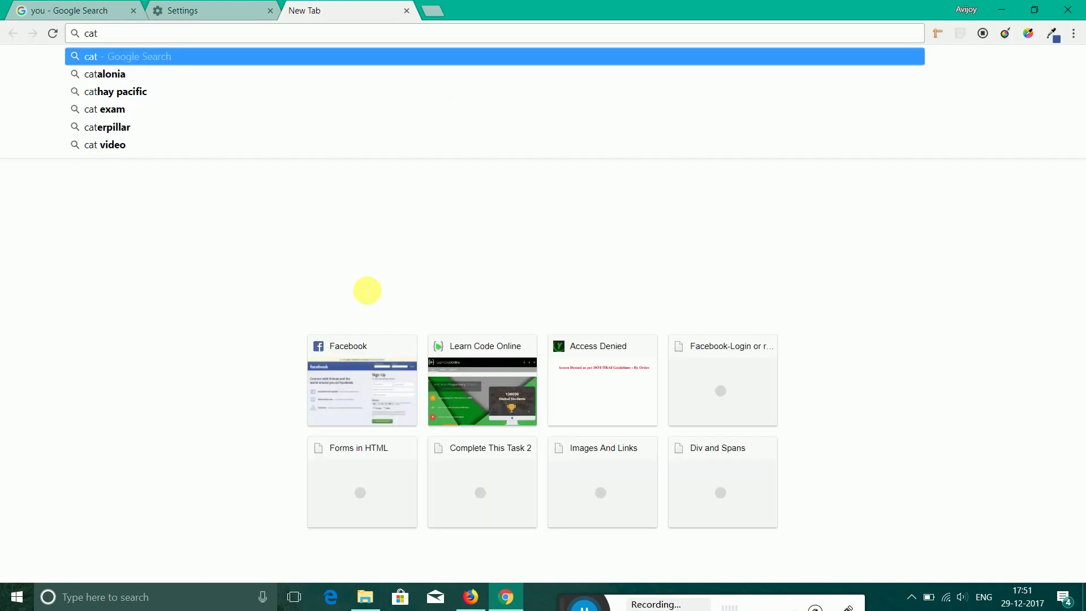
key("Return")
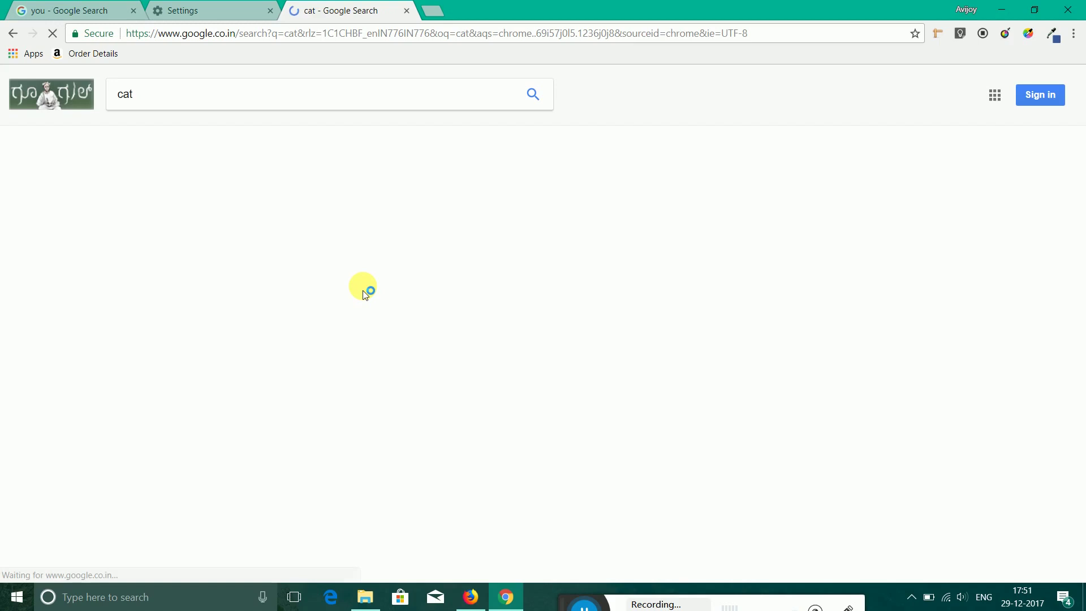
scroll(737, 78, "down", 6)
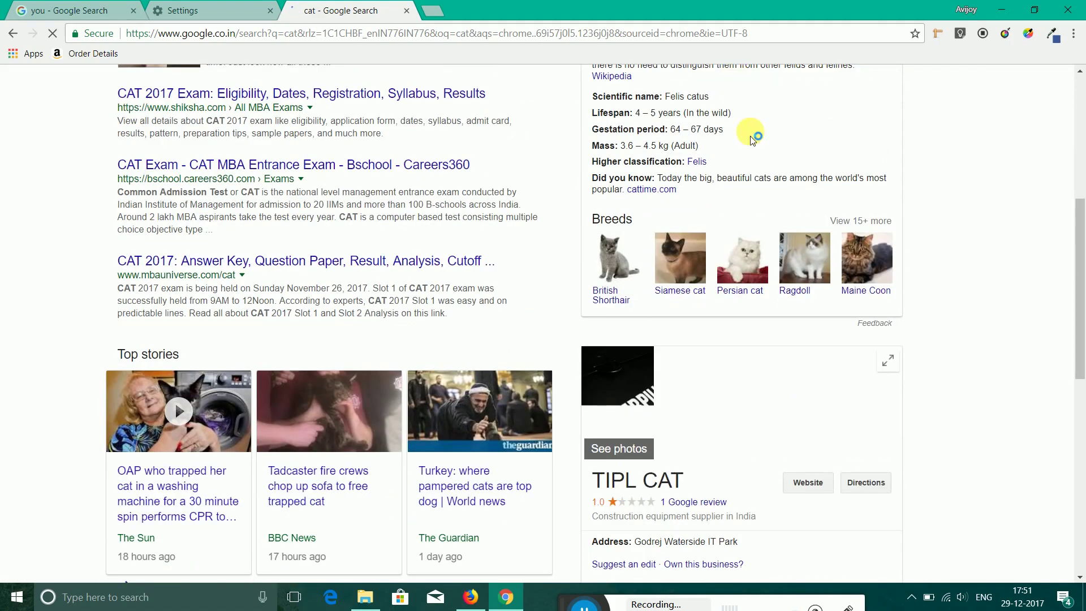
scroll(752, 133, "up", 5)
scroll(823, 203, "down", 8)
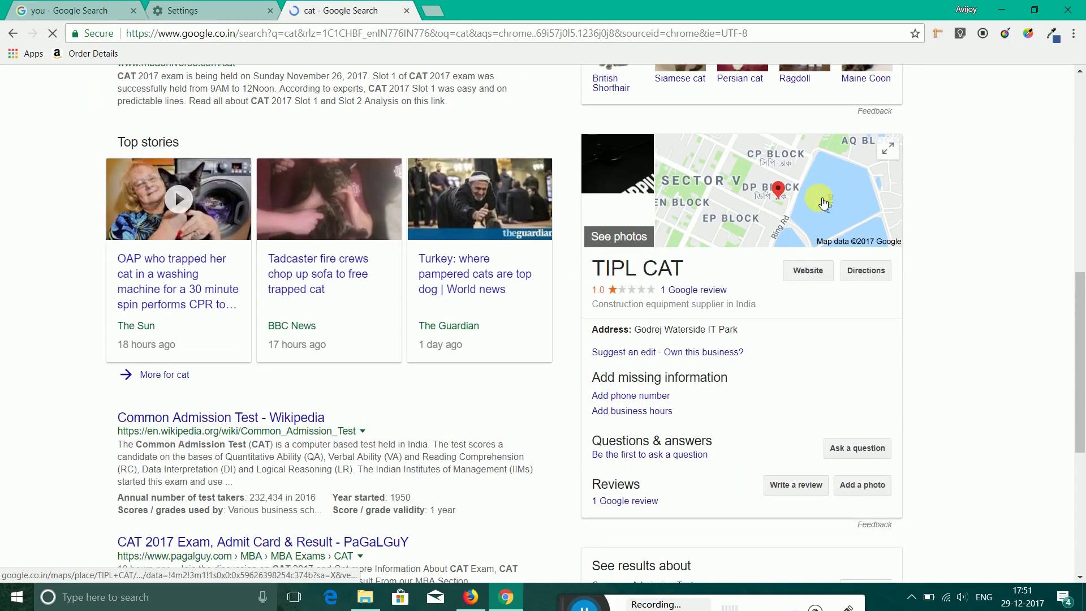
scroll(846, 213, "up", 10)
Replace the search term with 'computer' and scroll through its results.
left_click(415, 93)
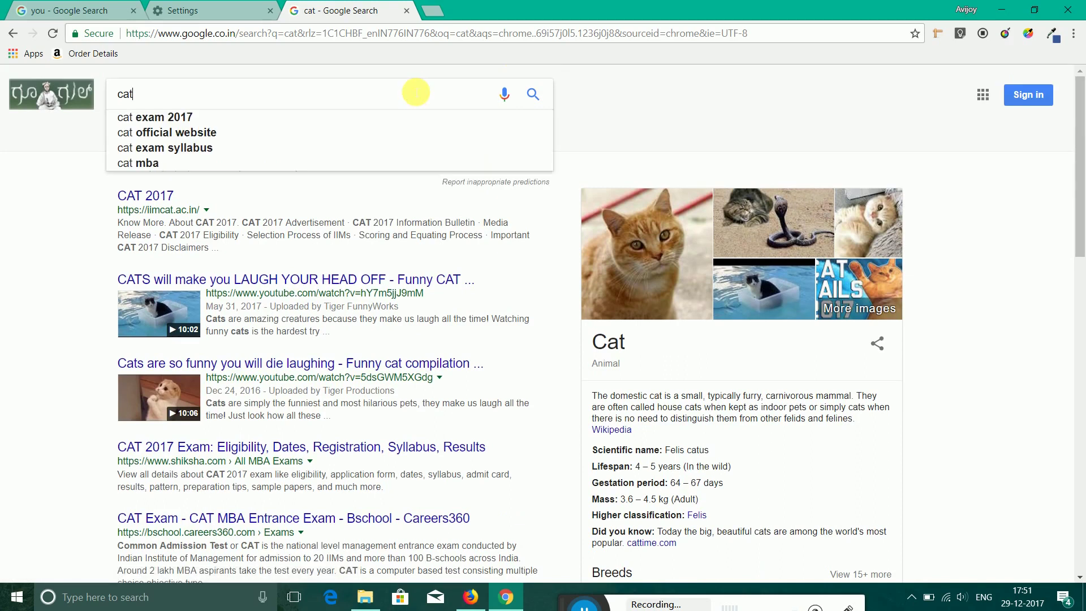
key("BackSpace")
key("BackSpace")
key("BackSpace")
type("c")
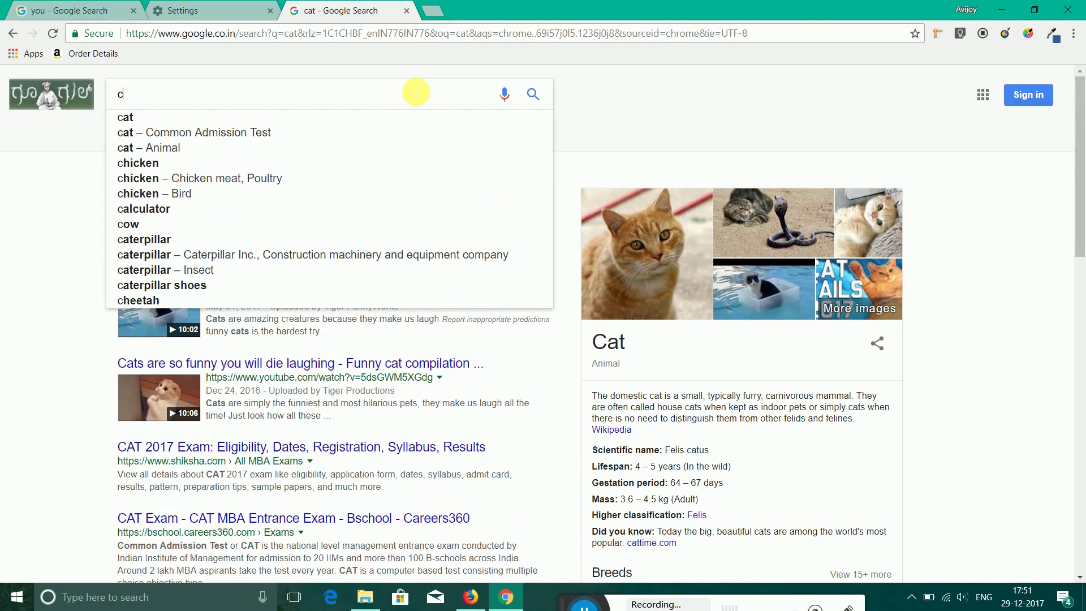
type("omputer")
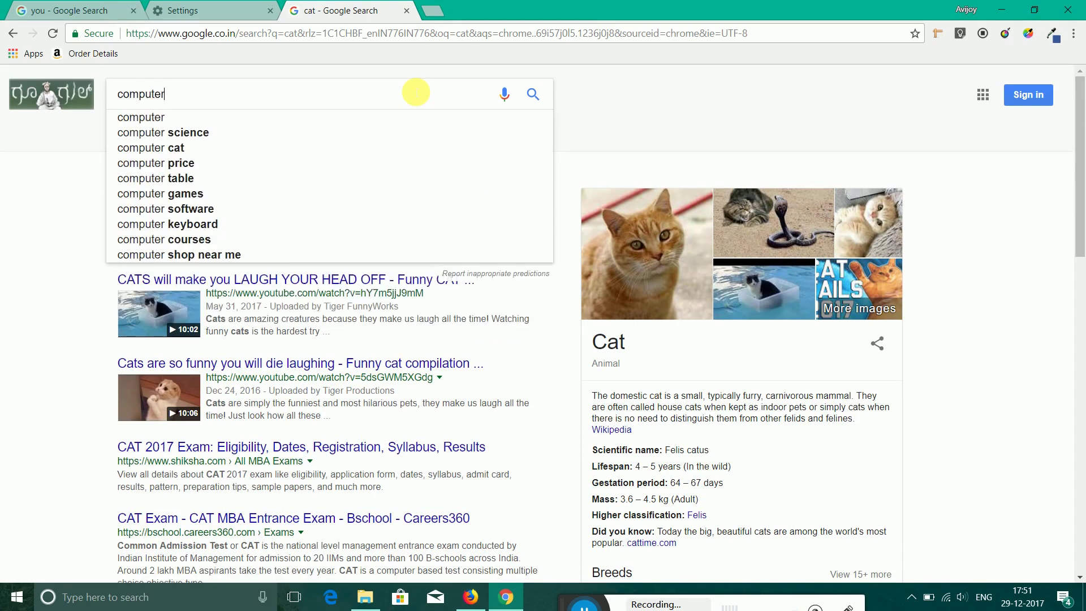
key("Return")
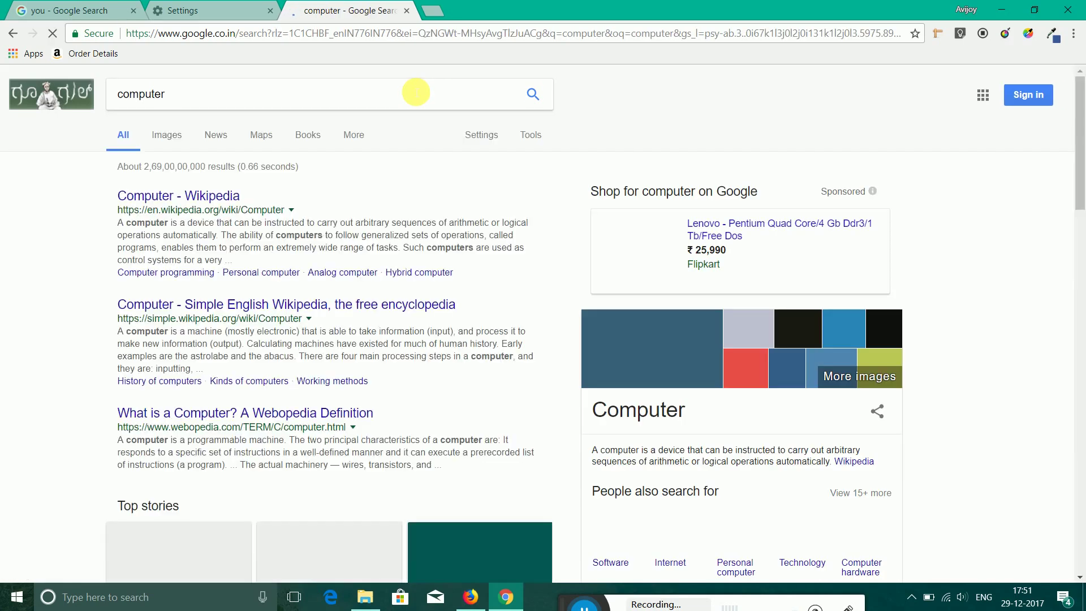
scroll(741, 138, "down", 5)
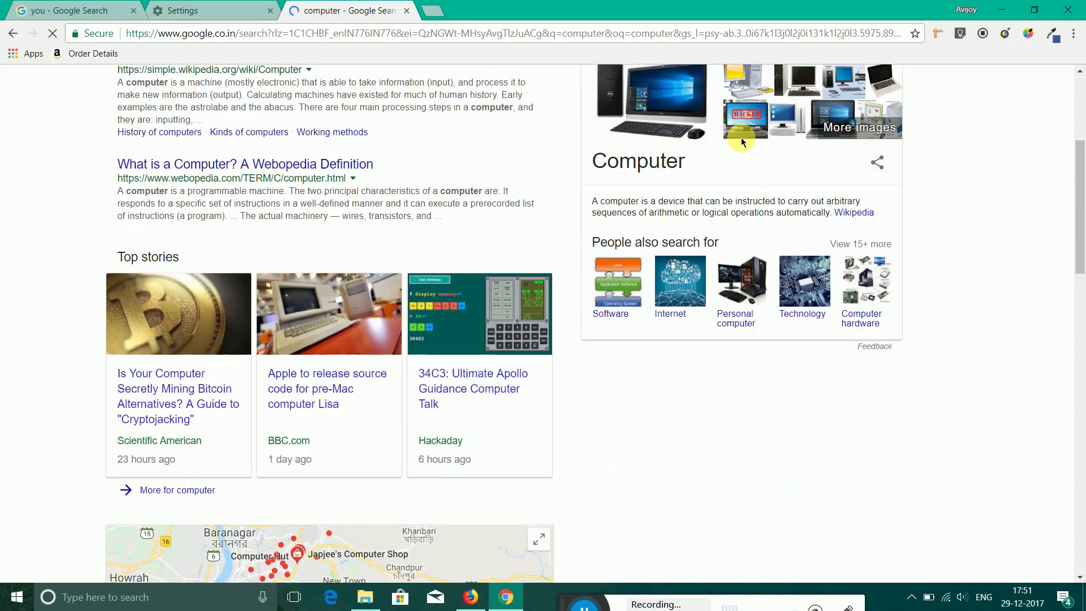
scroll(740, 137, "down", 12)
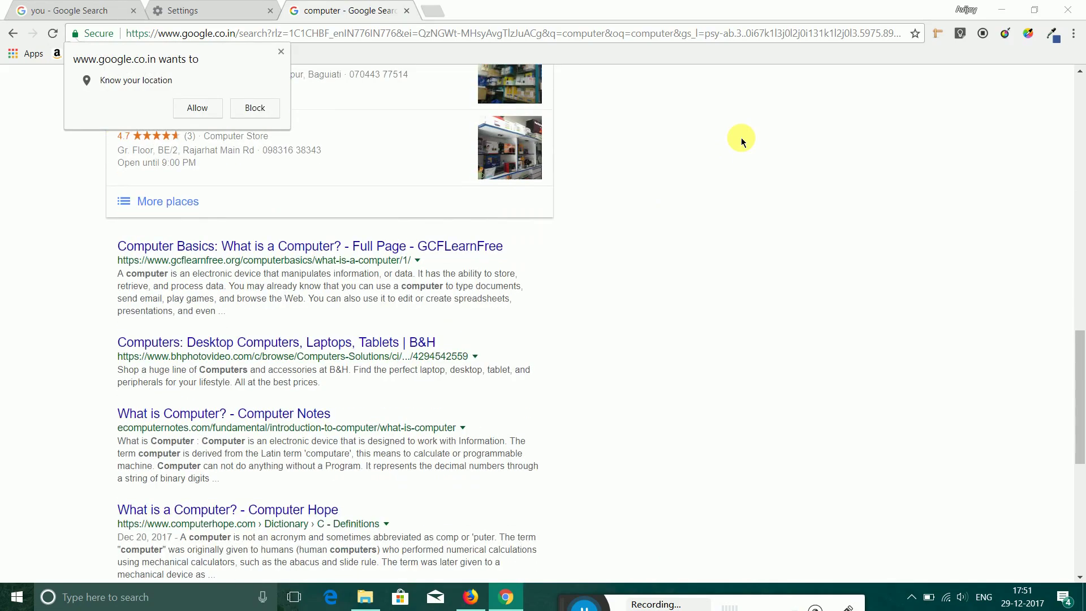
scroll(741, 137, "up", 7)
scroll(741, 137, "up", 10)
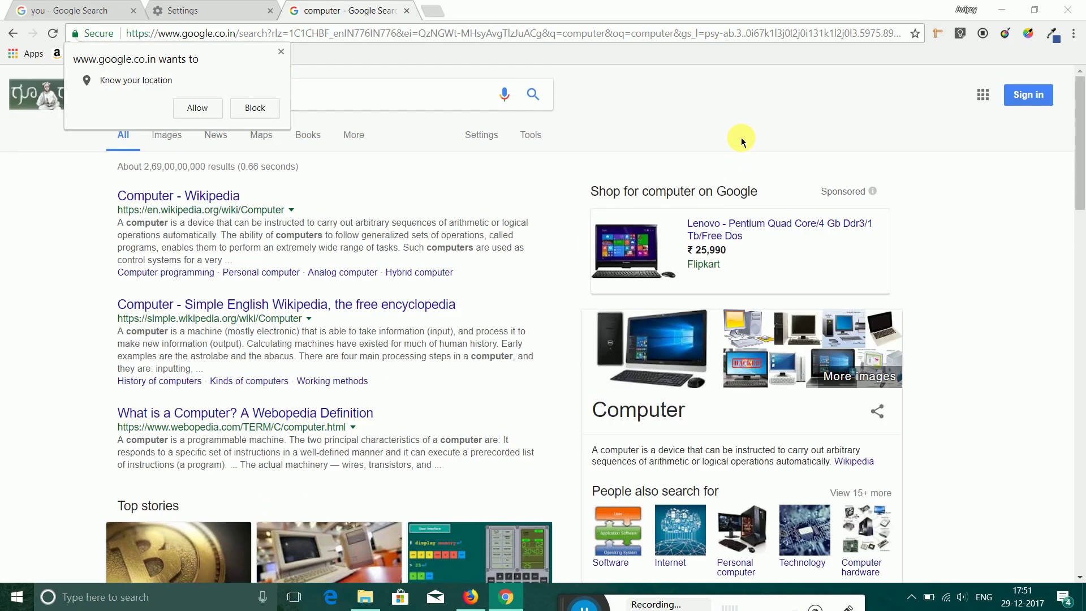
Minimize the Chrome window to show the Windows desktop.
left_click(1001, 9)
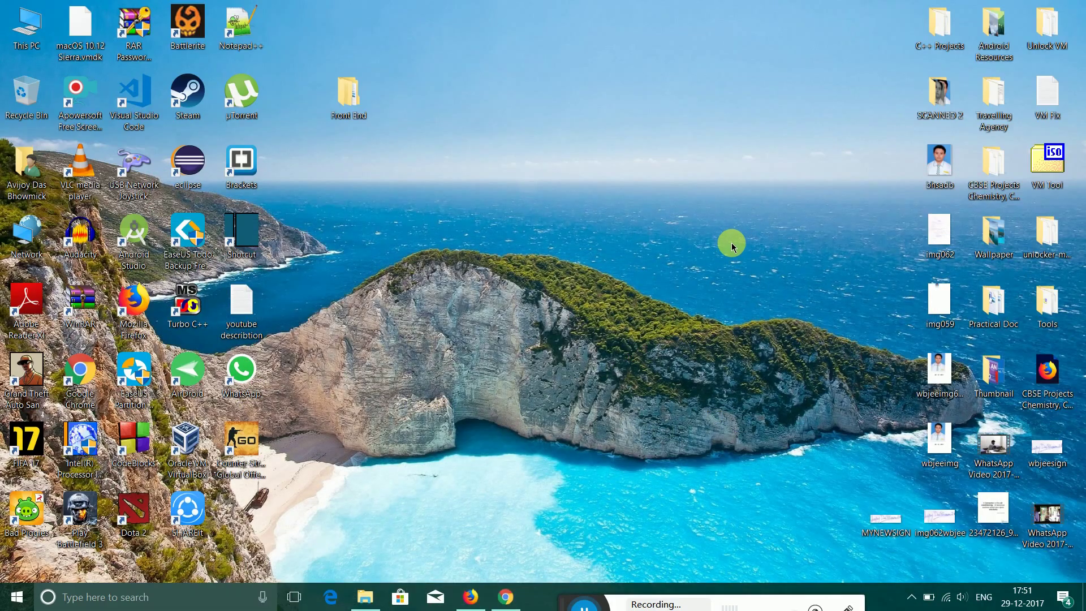